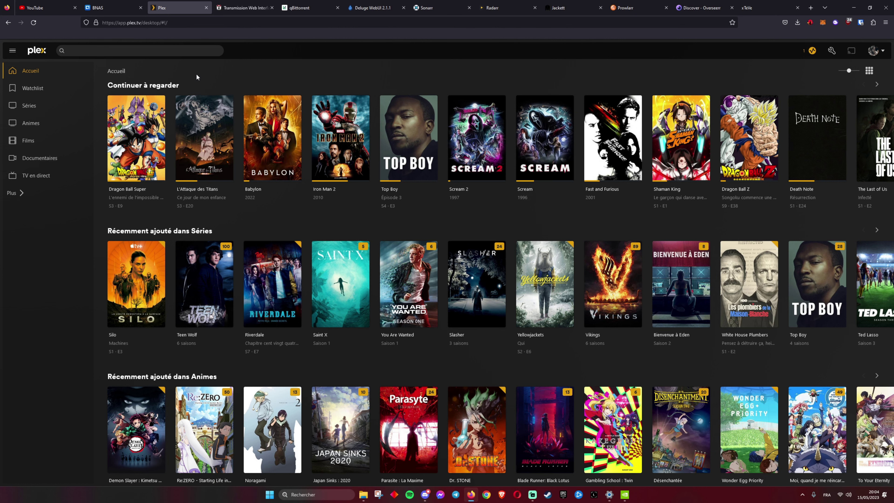
- Look over the web interfaces of the torrent clients Transmission, qBittorrent and Deluge, checking back with the Plex home page
click(238, 8)
click(295, 6)
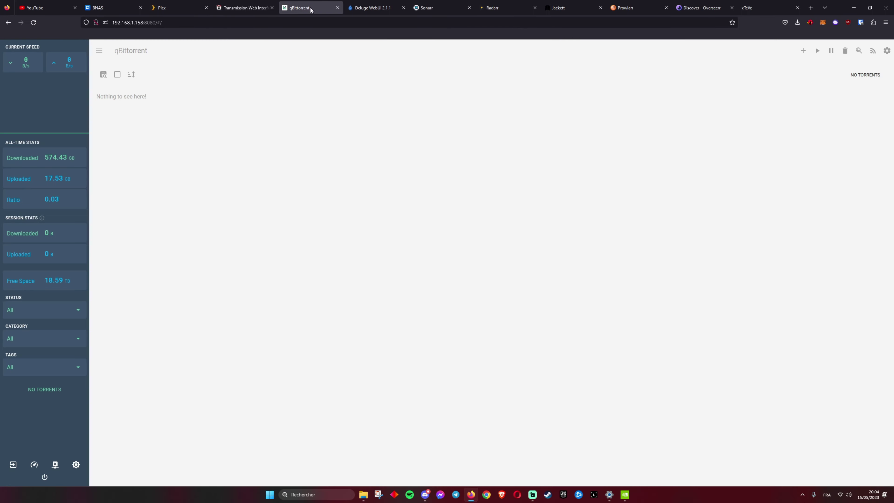
click(369, 8)
click(231, 9)
key(ctrl+Tab)
key(ctrl+Tab)
click(252, 10)
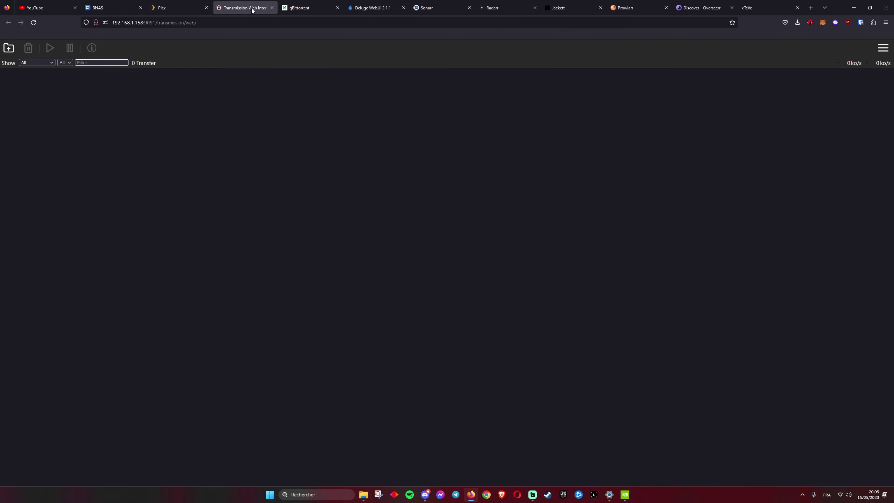
key(ctrl+shift+Tab)
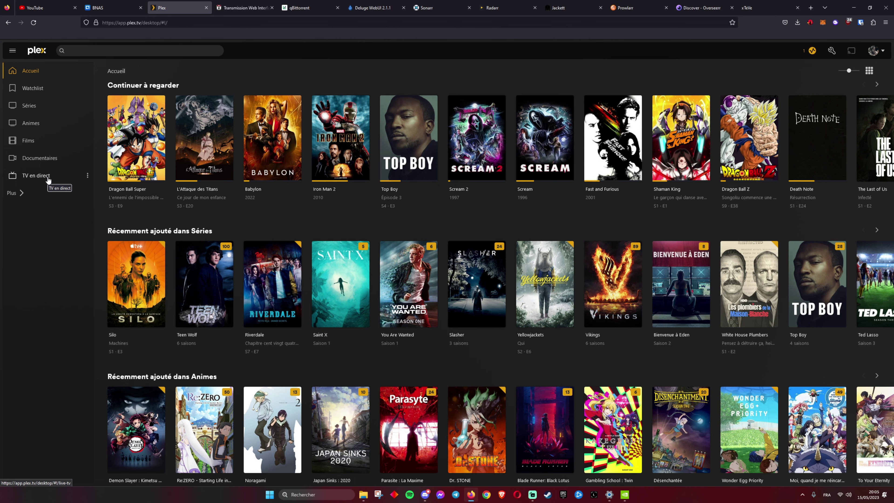
click(235, 7)
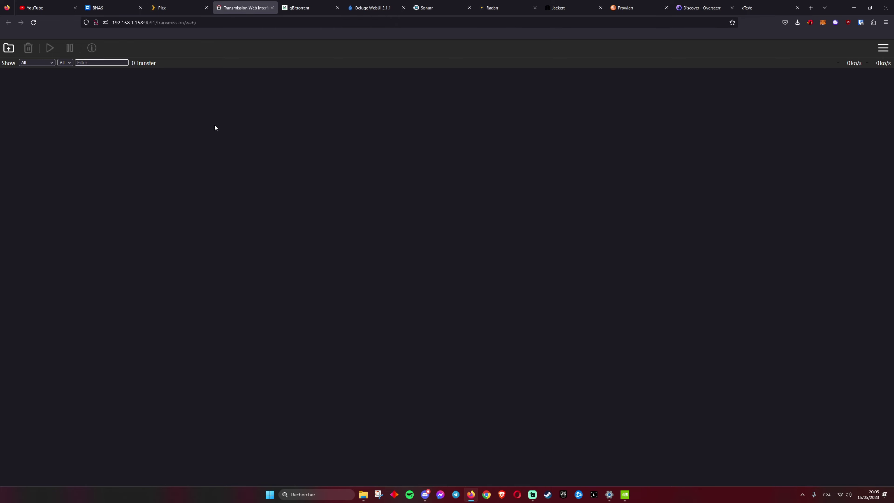
click(305, 8)
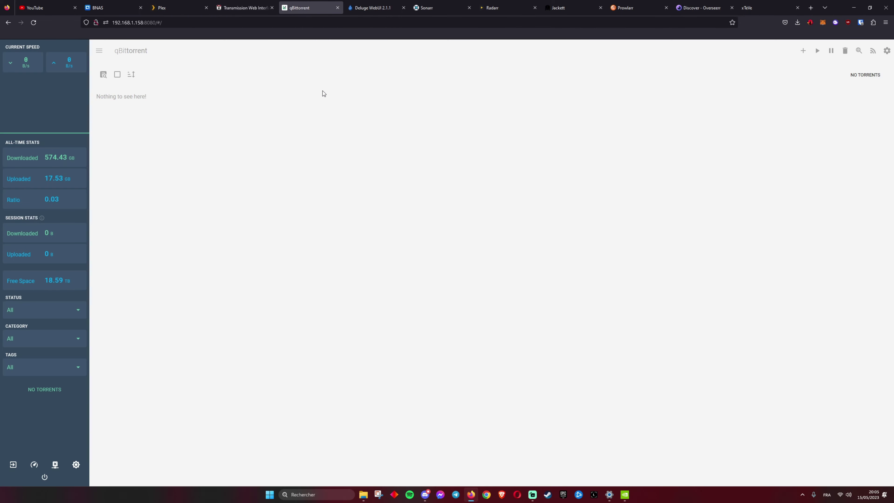
click(366, 10)
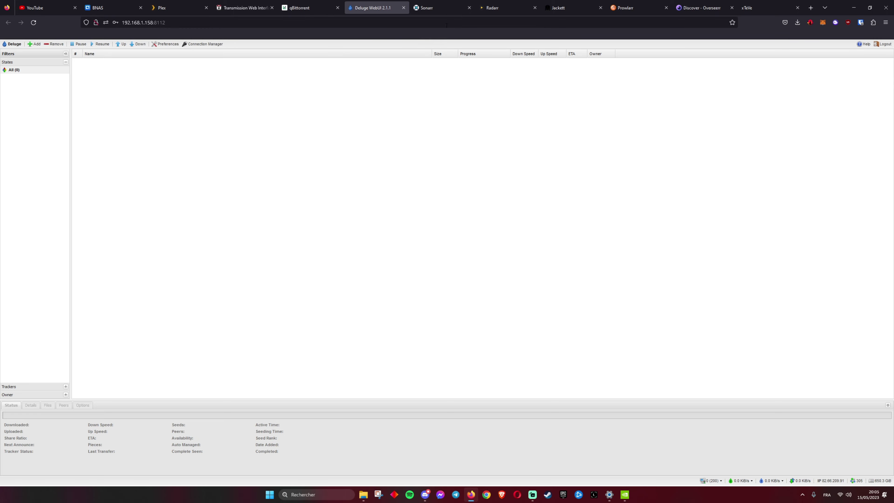
- Switch to Sonarr and look through the whole series library, including the monitoring status of the shows
click(437, 10)
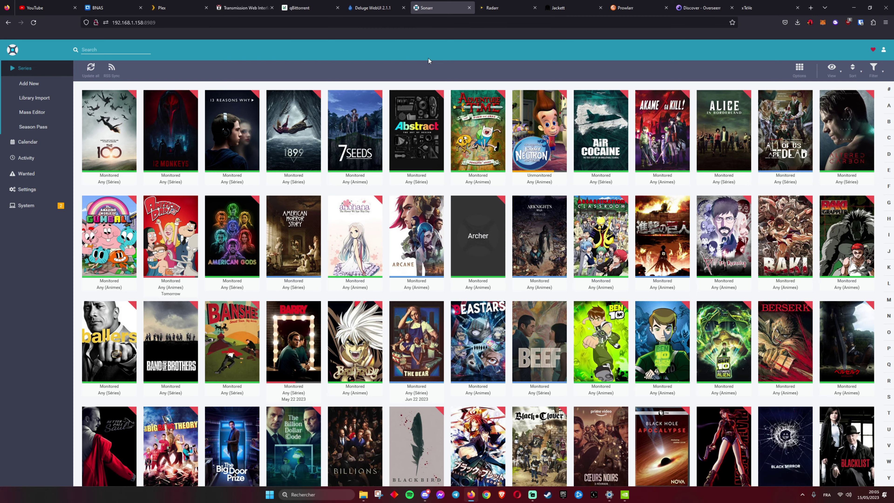
scroll(472, 271, down, 20)
scroll(473, 271, down, 10)
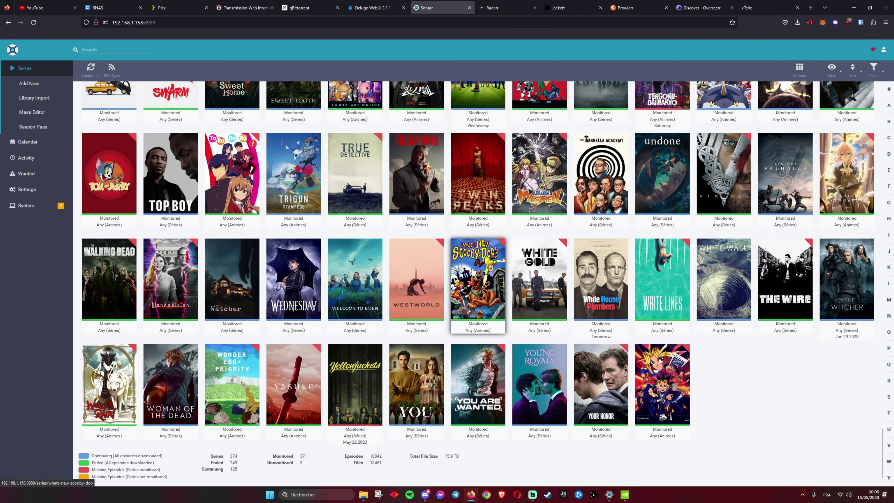
scroll(457, 278, up, 20)
scroll(453, 280, up, 20)
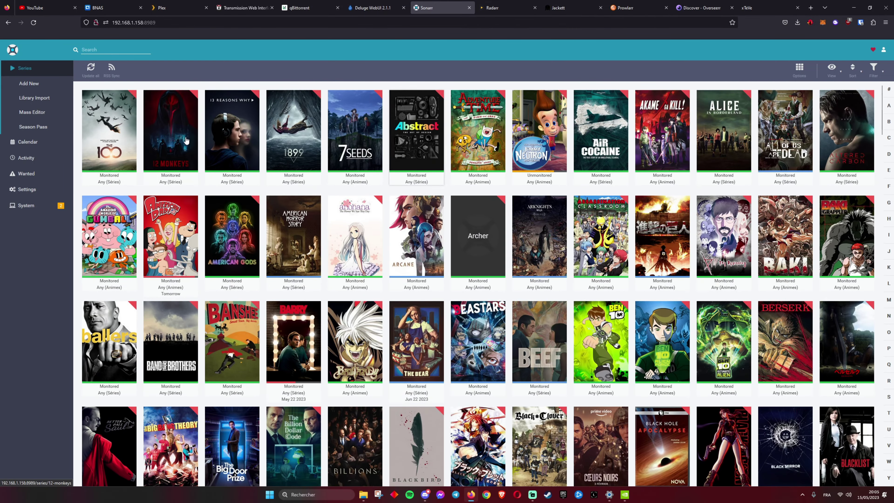
mouse_move(544, 137)
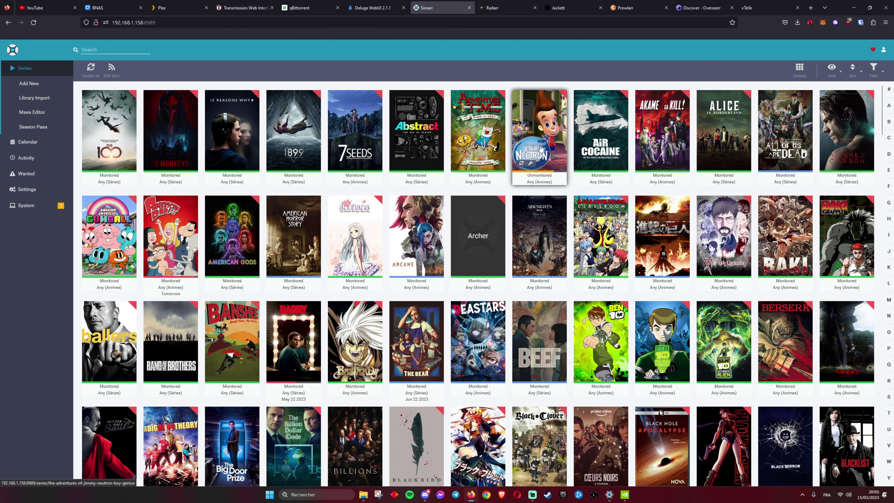
mouse_move(545, 154)
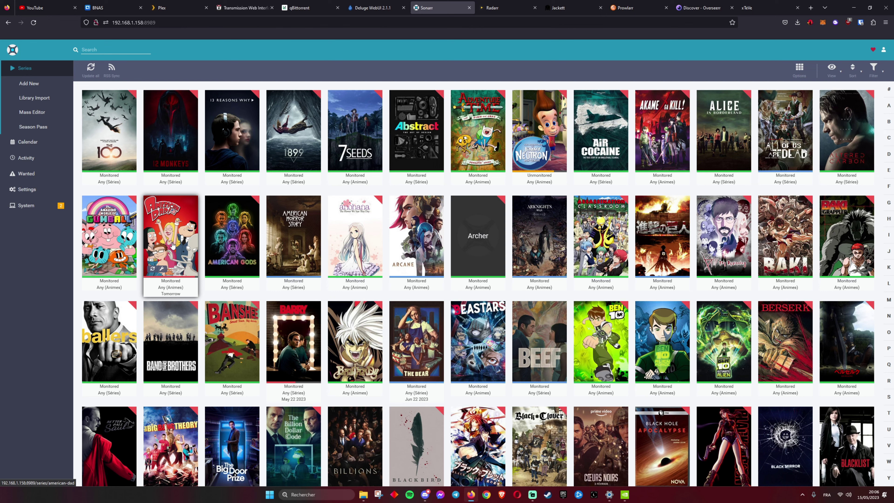
scroll(173, 246, down, 10)
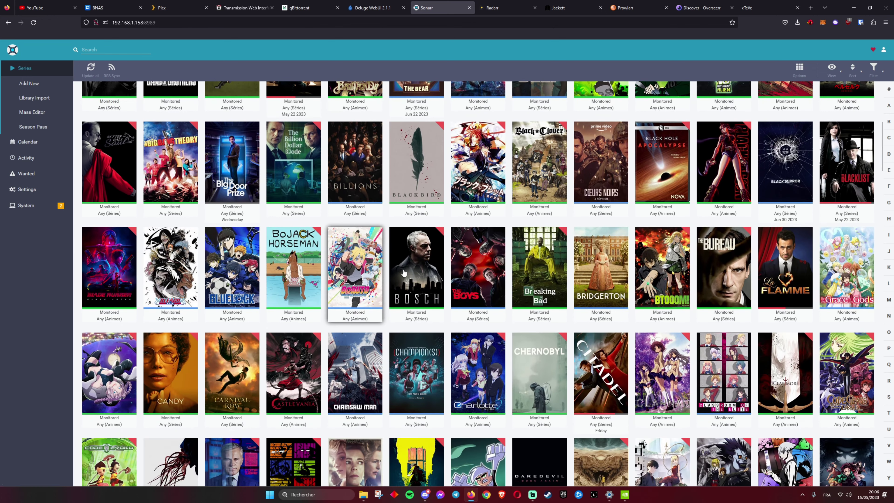
scroll(383, 277, up, 10)
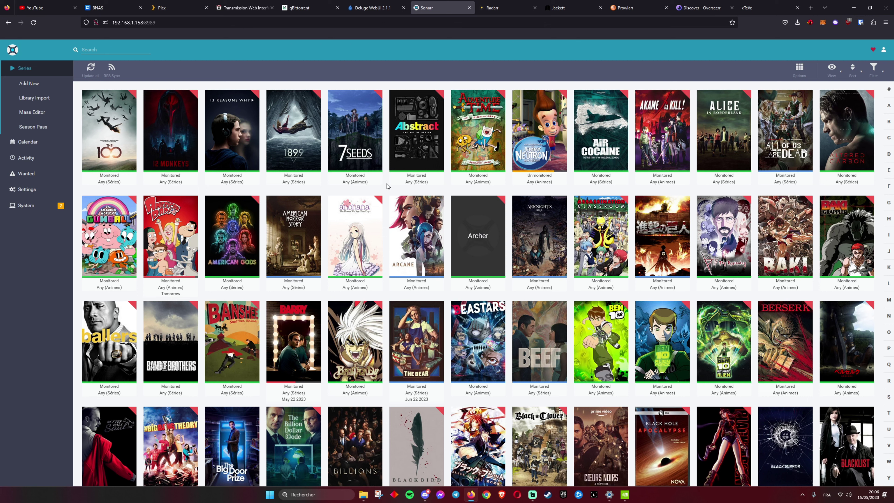
- Revisit the Deluge, qBittorrent and Transmission download clients
click(370, 7)
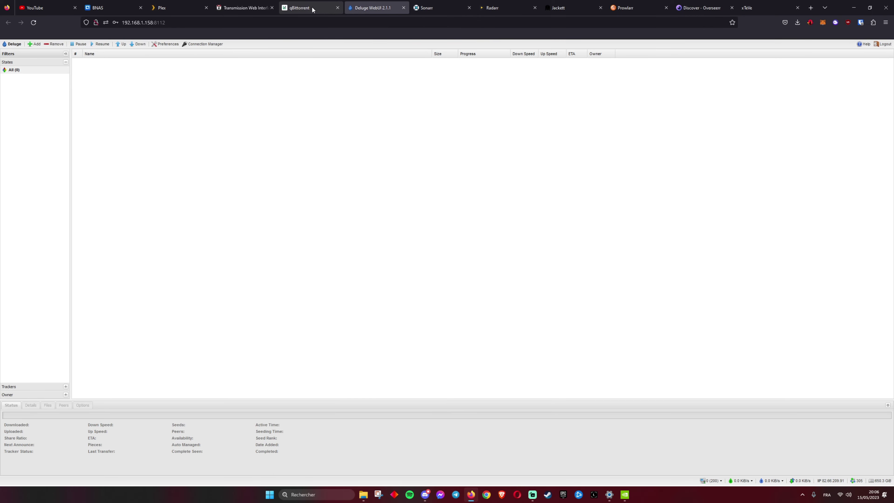
click(312, 9)
click(253, 8)
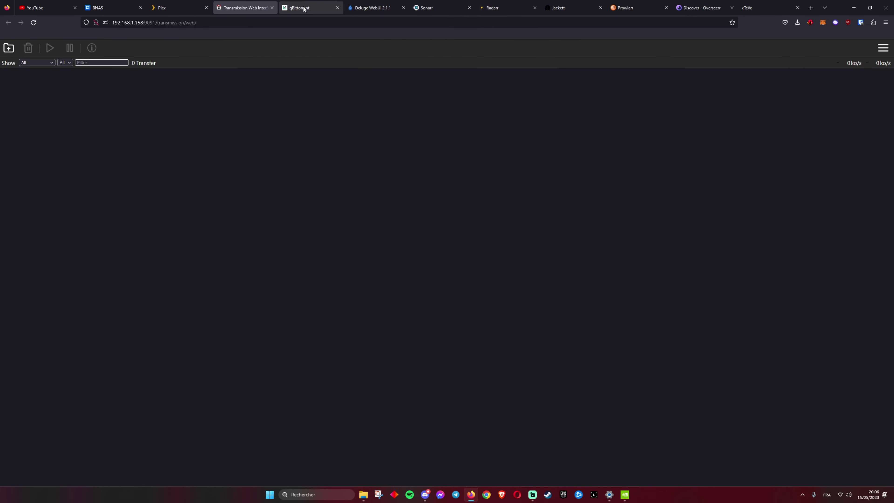
click(304, 9)
click(243, 8)
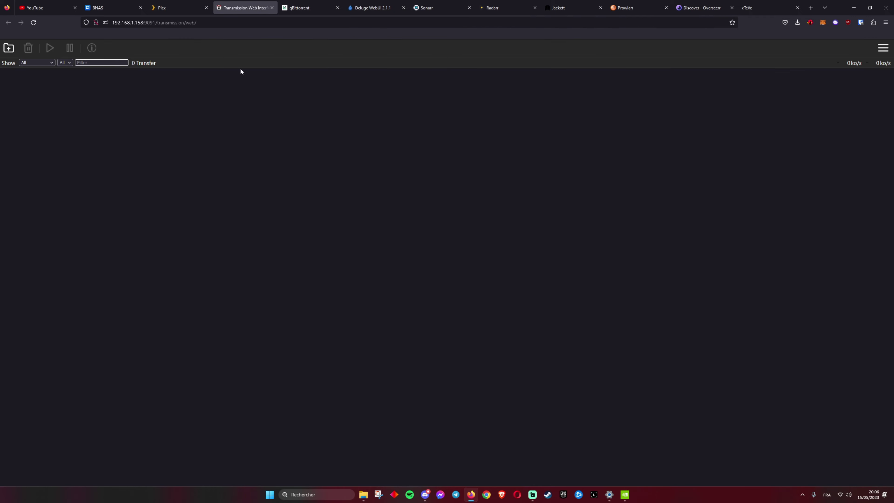
- Compare the Sonarr series library and the Radarr movie library with the Plex home page
click(436, 11)
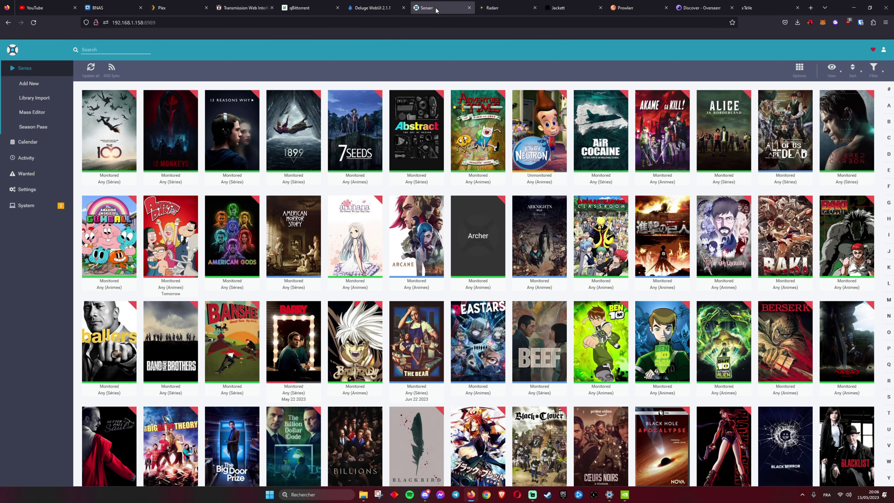
mouse_move(445, 222)
click(500, 9)
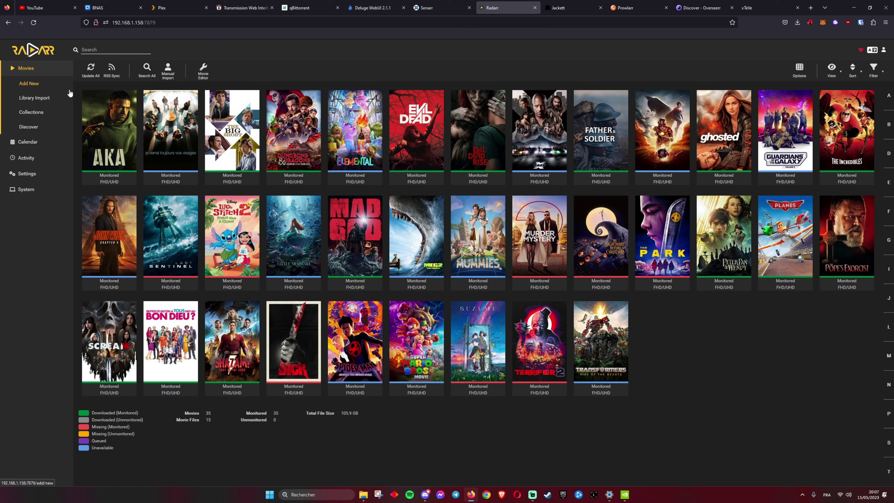
click(161, 9)
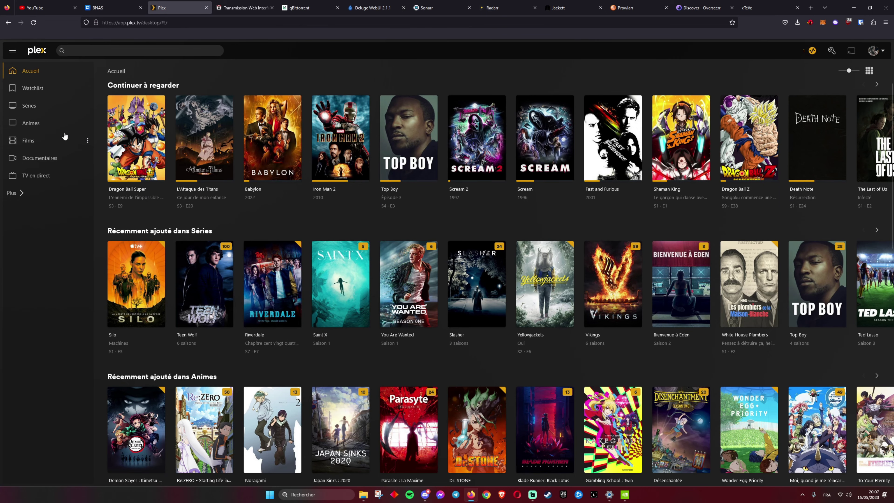
click(504, 8)
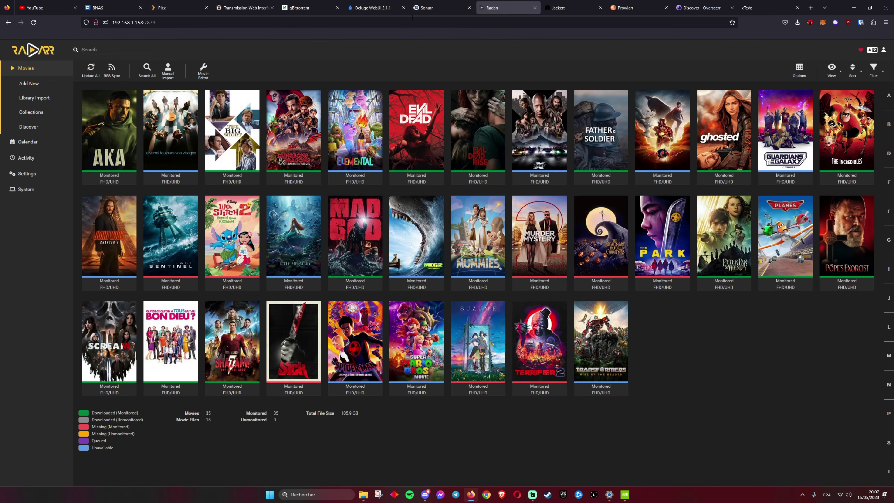
click(428, 10)
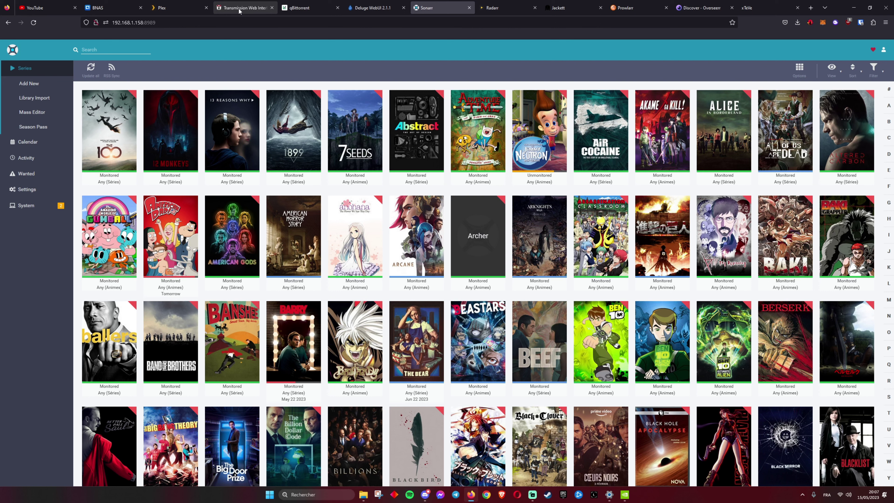
click(175, 11)
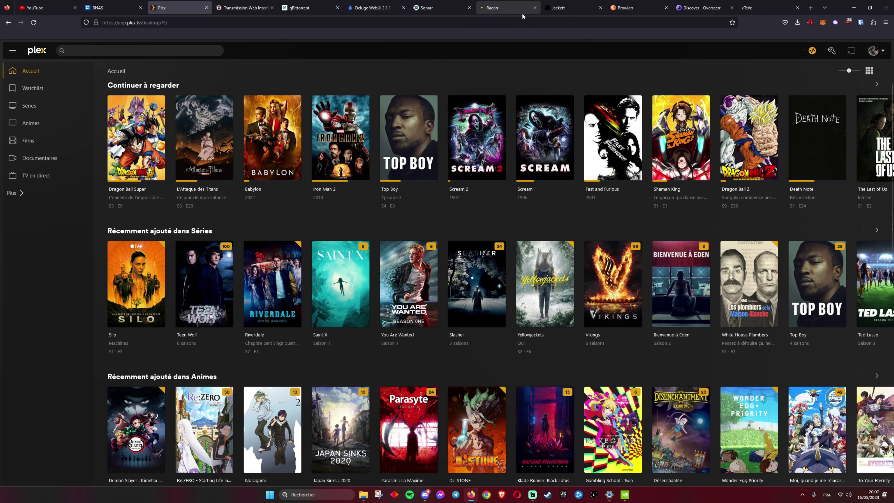
- View the Jackett and Prowlarr indexer pages alongside the Sonarr and Radarr libraries
click(572, 8)
key(ctrl+Tab)
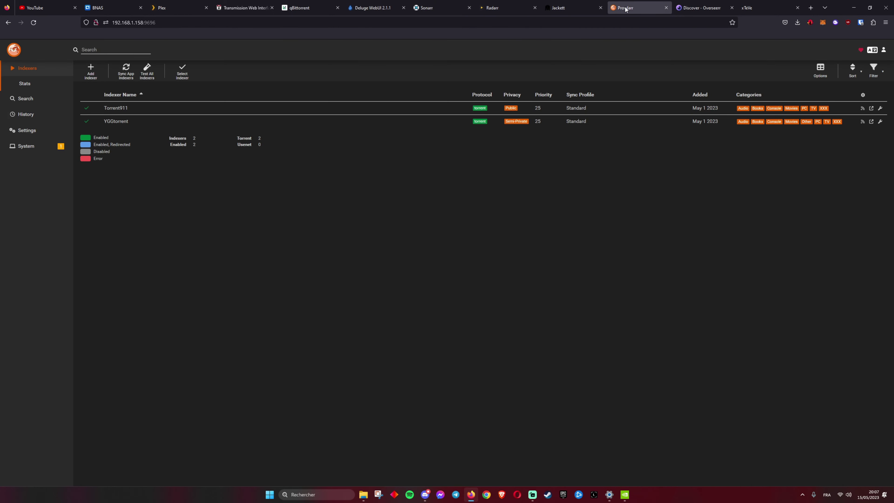
click(578, 10)
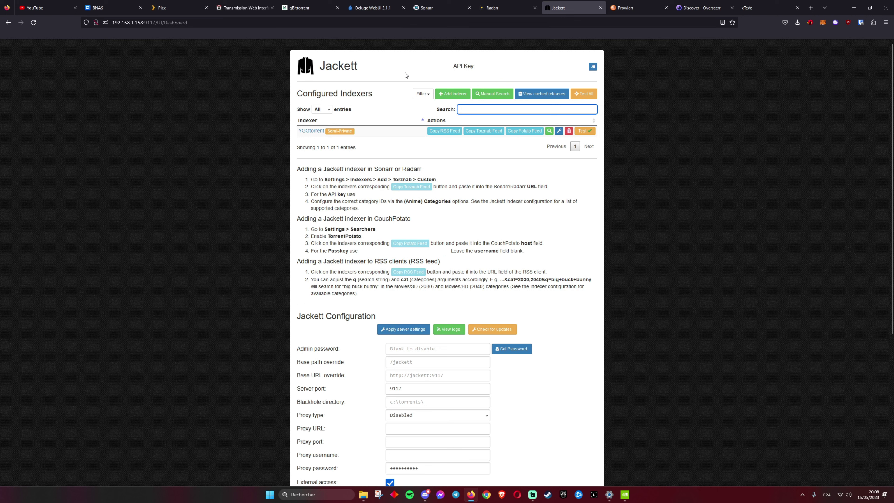
click(429, 9)
click(510, 9)
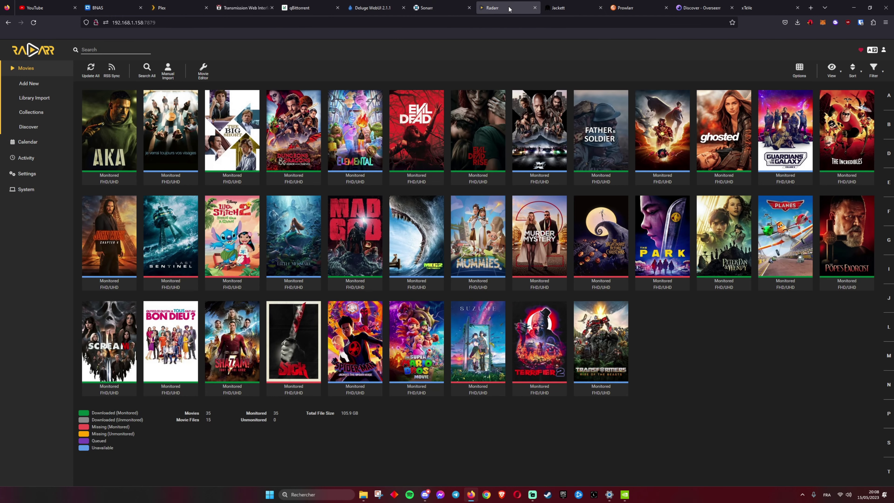
click(564, 7)
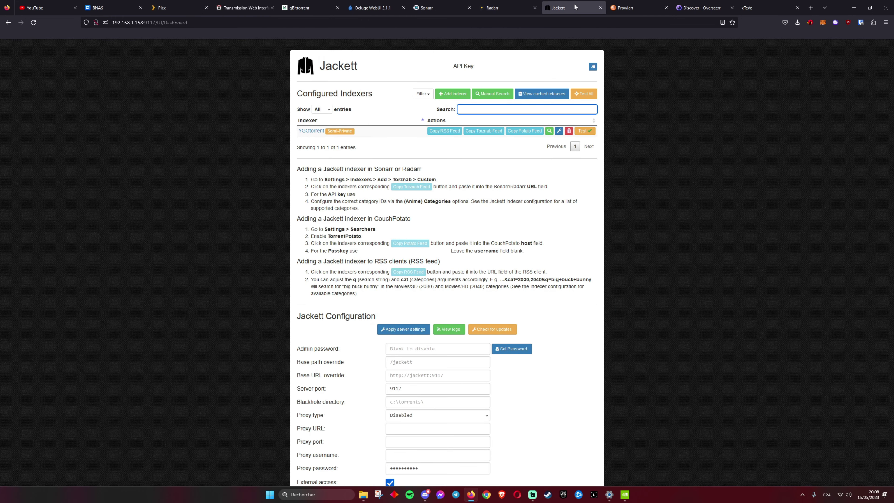
click(434, 9)
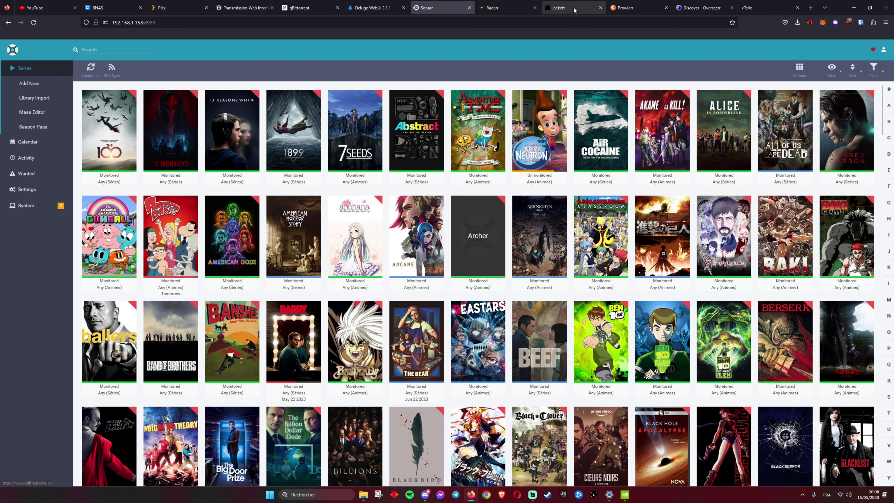
click(563, 8)
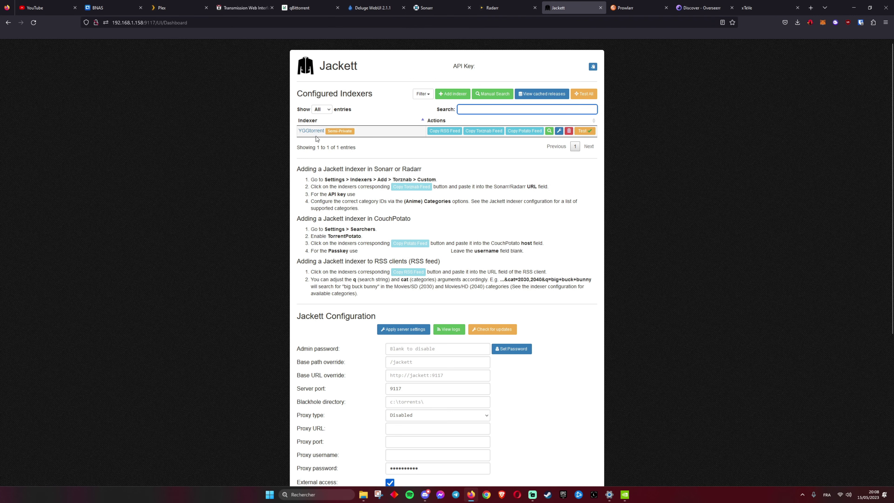
- Compare Prowlarr's indexer list with the configured indexers on Jackett's dashboard
click(634, 13)
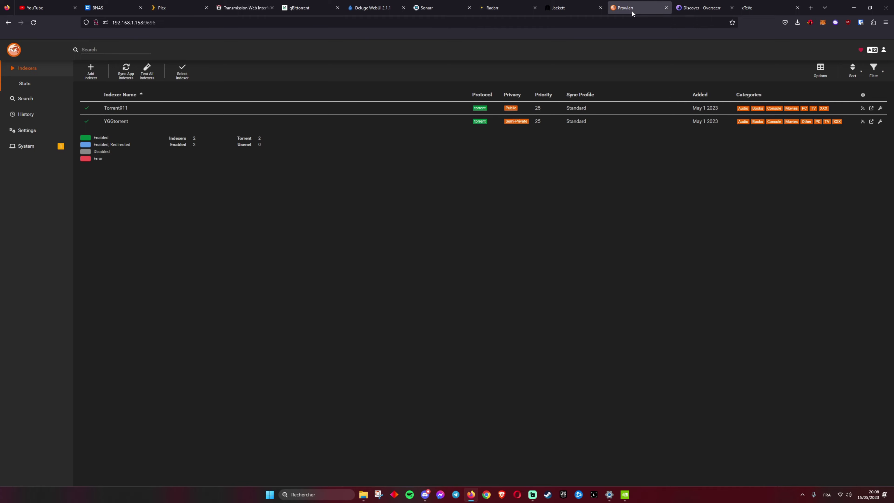
key(ctrl+shift+Tab)
key(ctrl+Tab)
key(ctrl+shift+Tab)
click(631, 9)
click(564, 8)
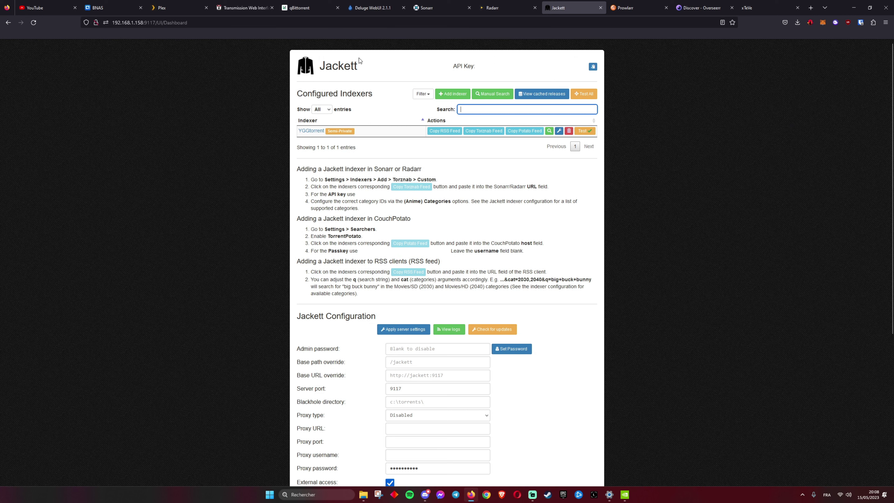
double_click(322, 66)
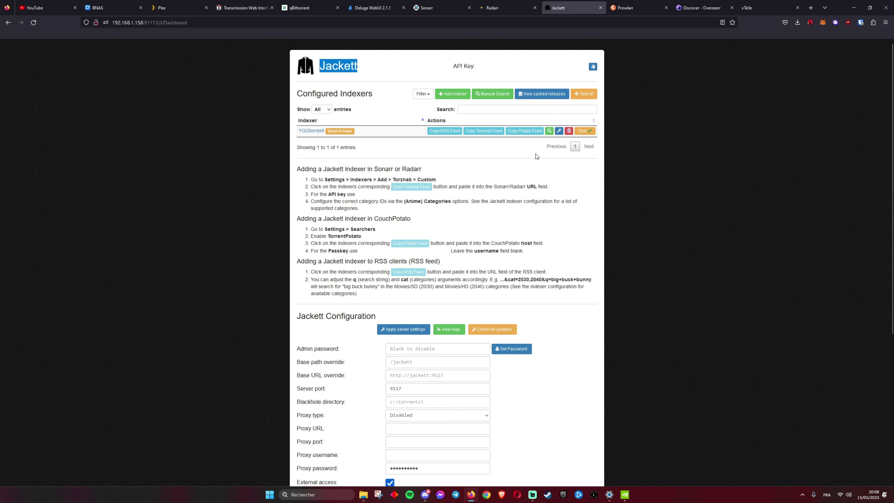
click(592, 174)
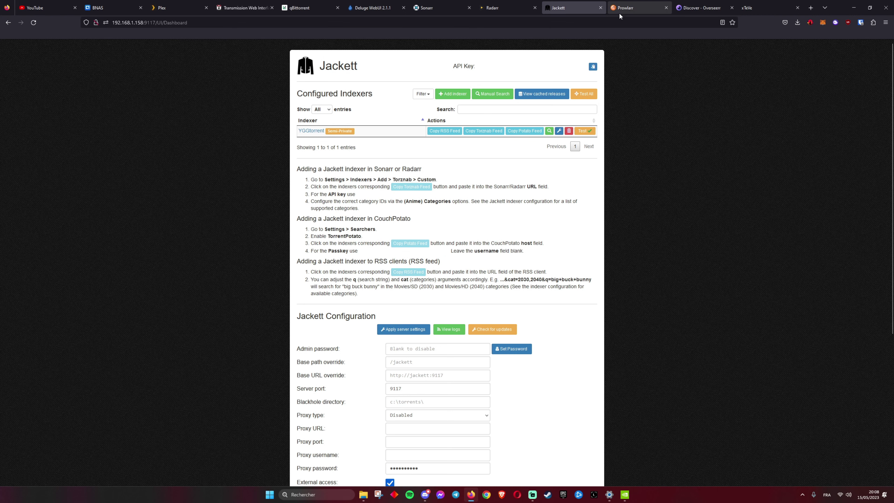
click(630, 7)
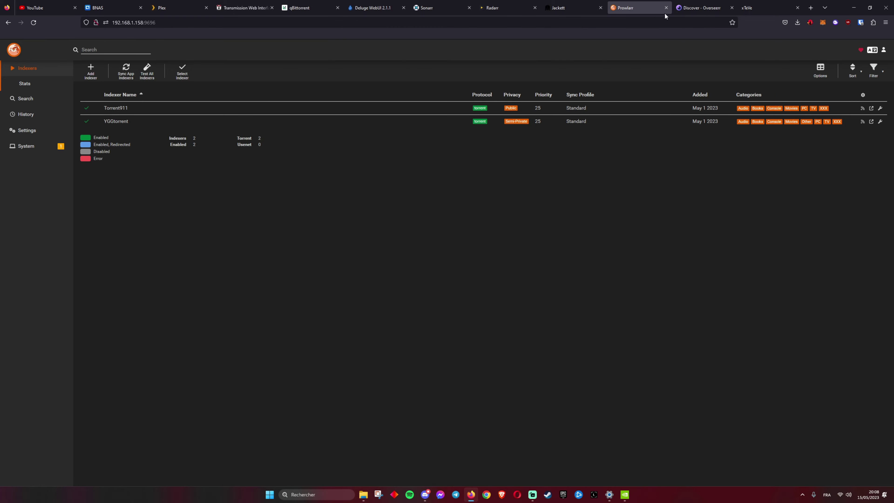
- Switch to Overseerr and look over the Discover page with its recent requests and Plex watchlist
click(693, 7)
scroll(507, 108, up, 3)
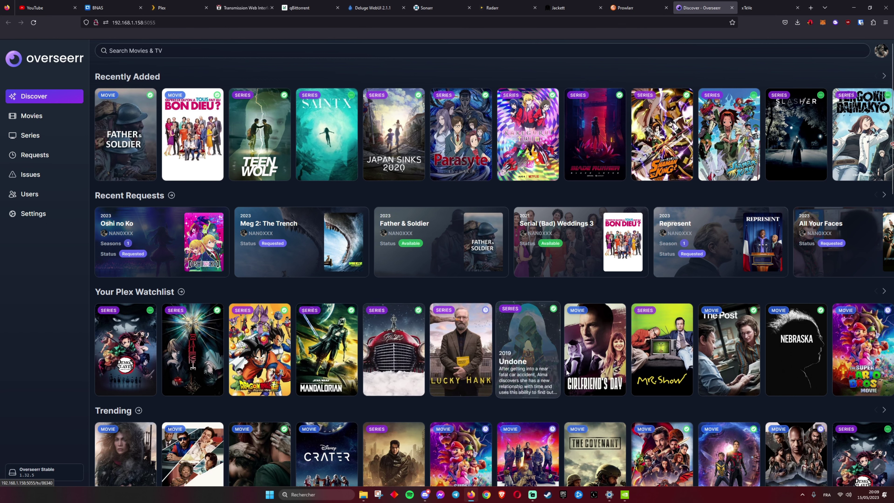
mouse_move(601, 383)
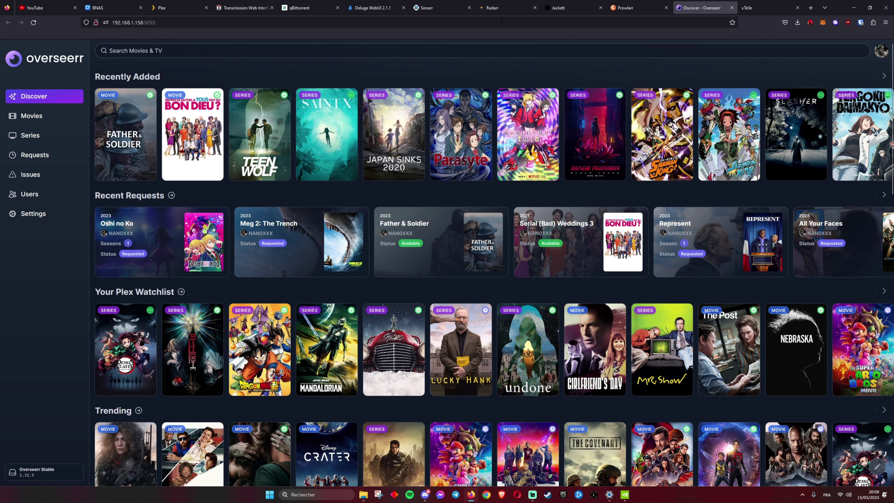
- Compare Radarr's movie library with the indexer pages of Prowlarr and Jackett
click(507, 12)
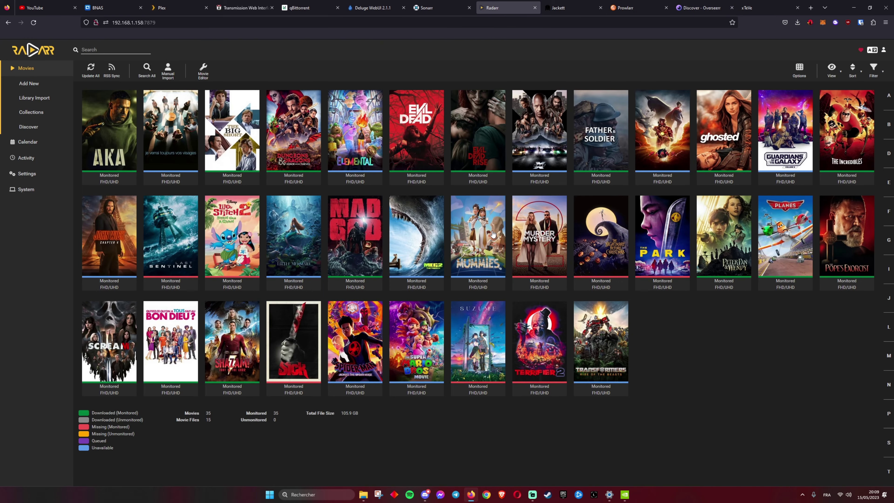
click(631, 8)
click(571, 8)
click(628, 8)
click(570, 8)
click(519, 9)
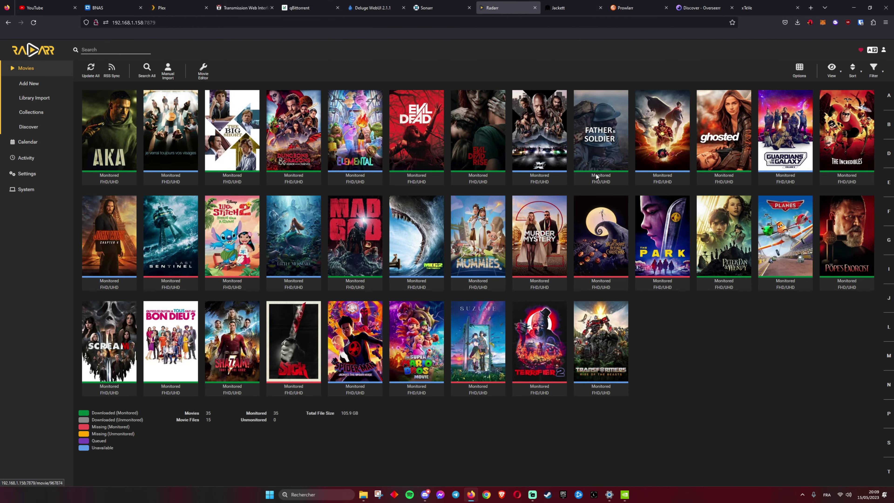
- Look over Deluge, the NAS container list and the Plex home page, ending on Overseerr's Discover page
click(369, 7)
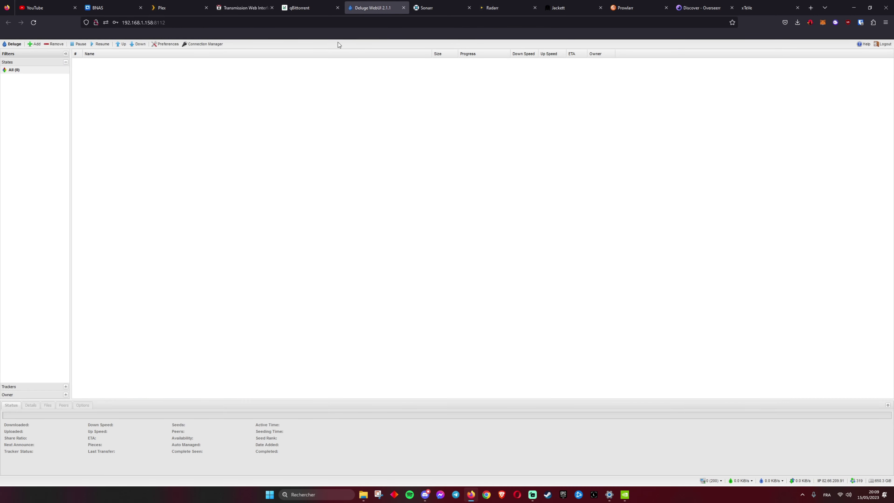
click(94, 8)
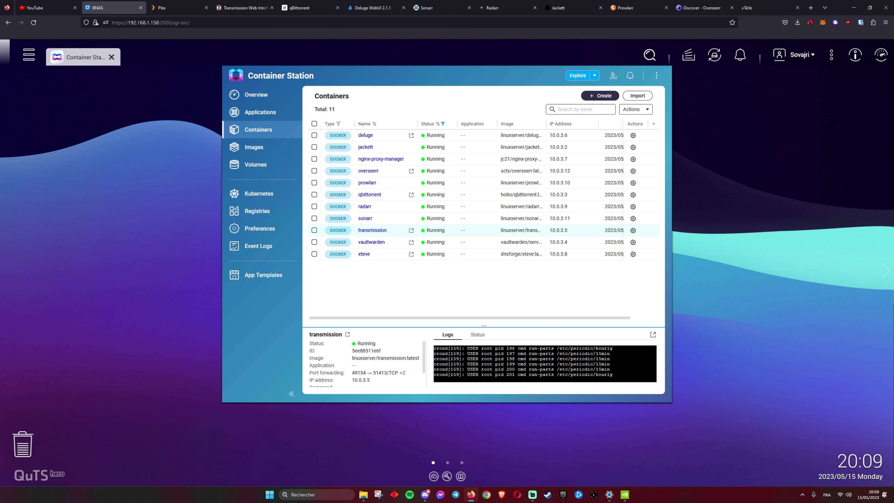
click(166, 9)
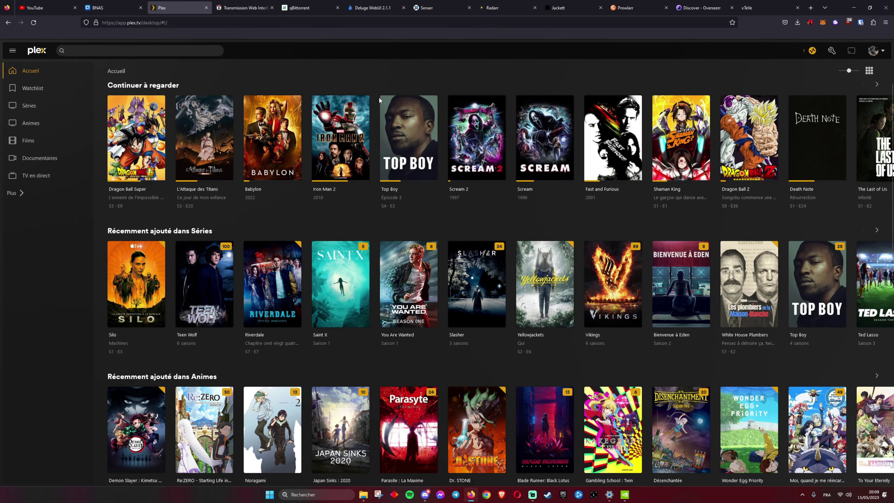
click(699, 8)
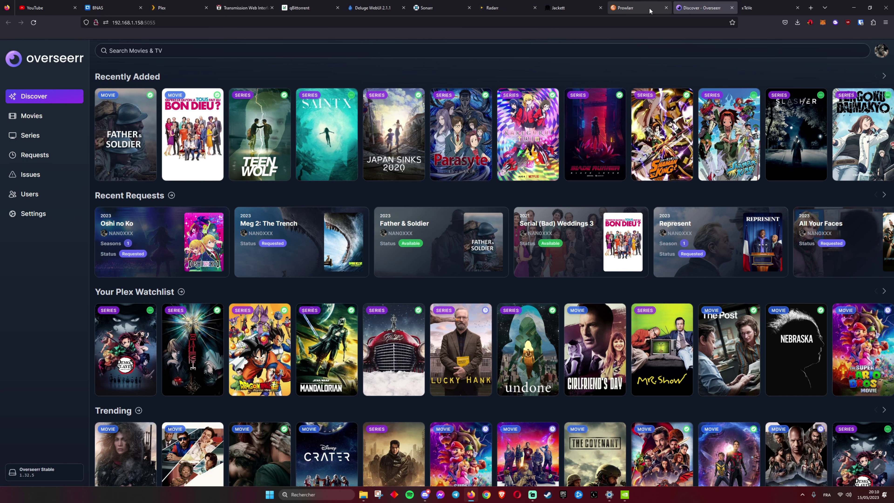
- View xTeVe's local or remote playlists and the live TV guide in Plex, returning to the Plex home page
click(763, 9)
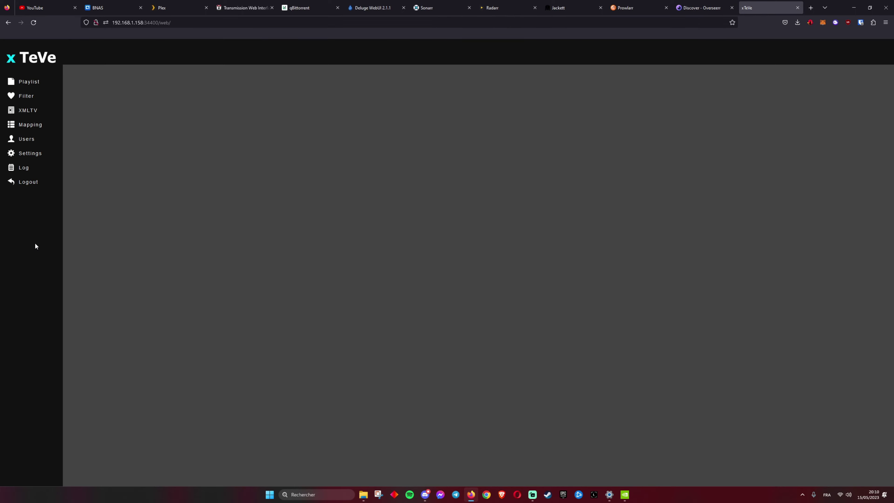
click(41, 85)
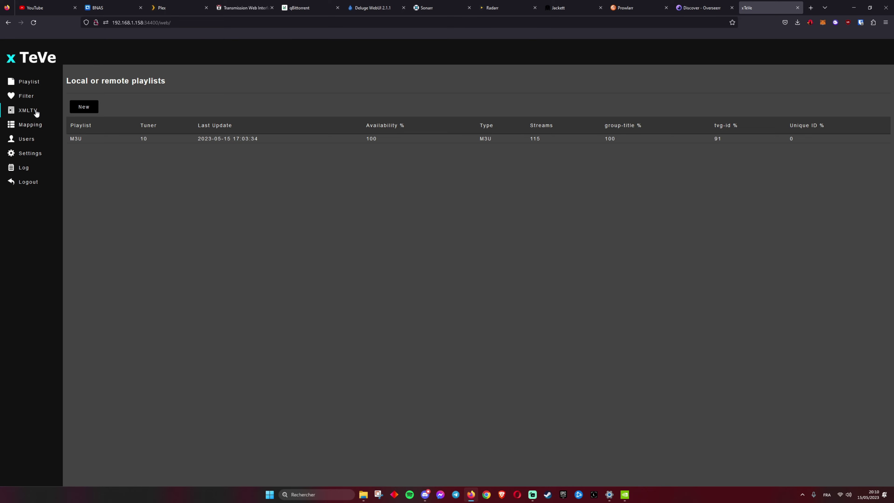
click(172, 7)
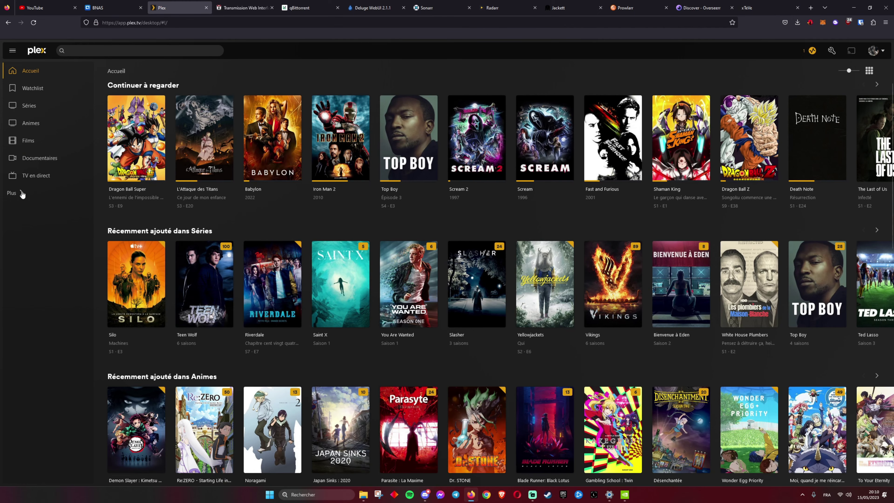
click(32, 178)
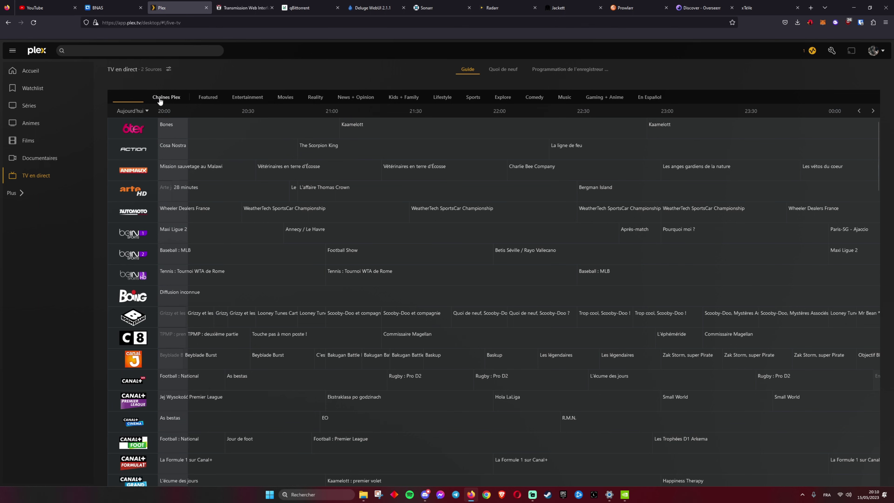
click(35, 69)
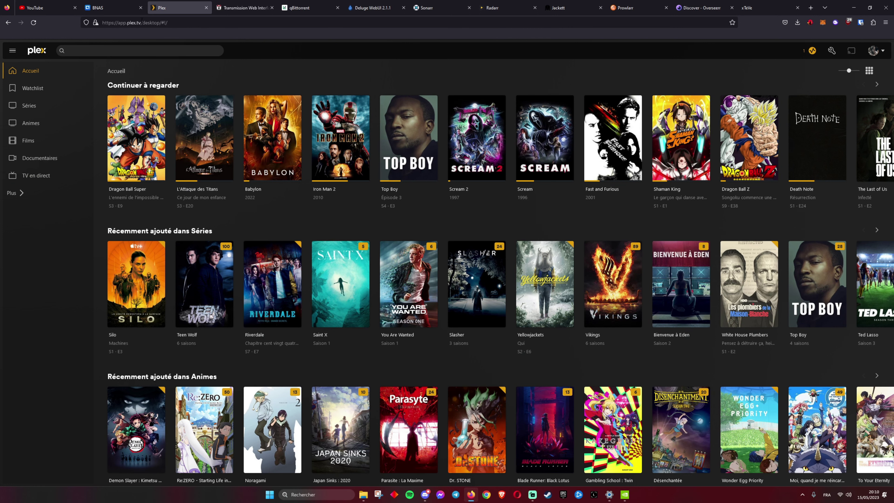
- Switch to the BNAS desktop with Container Station, view the NAS Control Panel and close it again
click(112, 9)
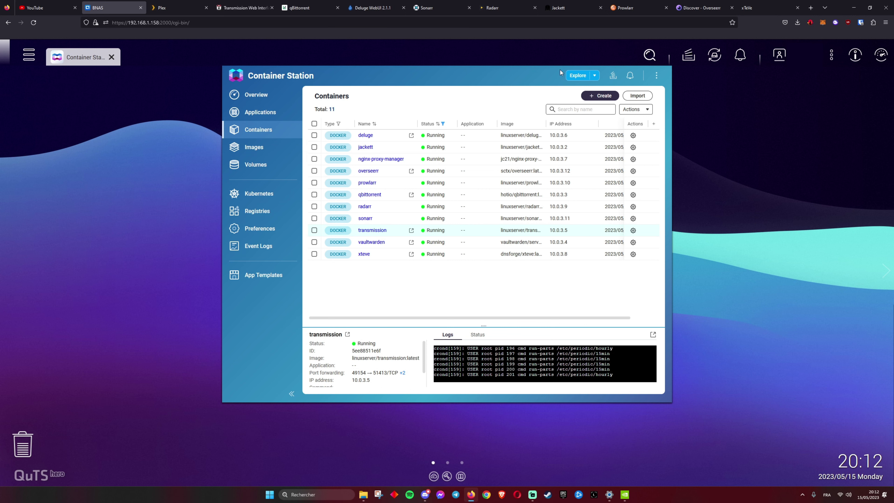
drag(542, 90, 310, 85)
click(245, 67)
click(29, 54)
click(51, 123)
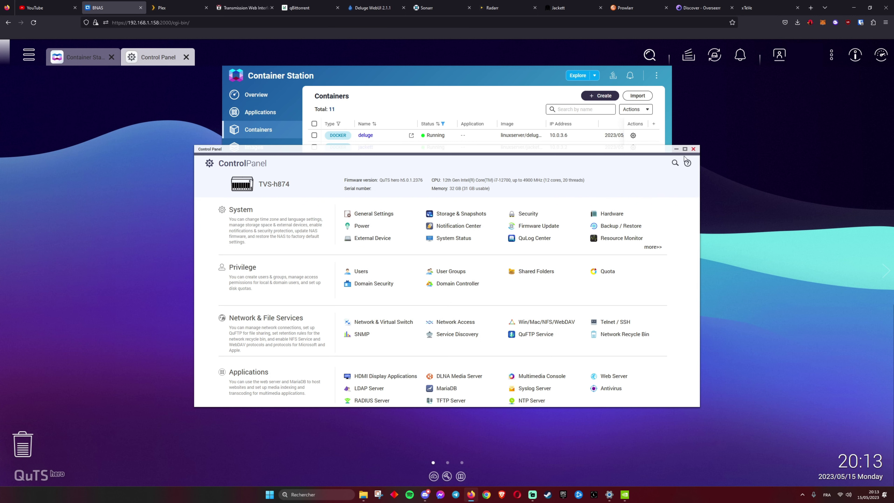
click(694, 148)
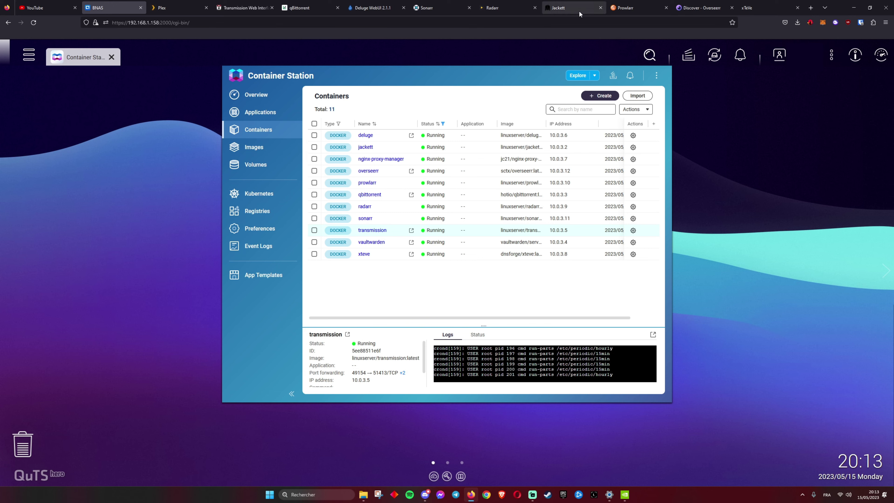
- Switch to Jackett and examine the local IP address and port in its dashboard URL
click(563, 8)
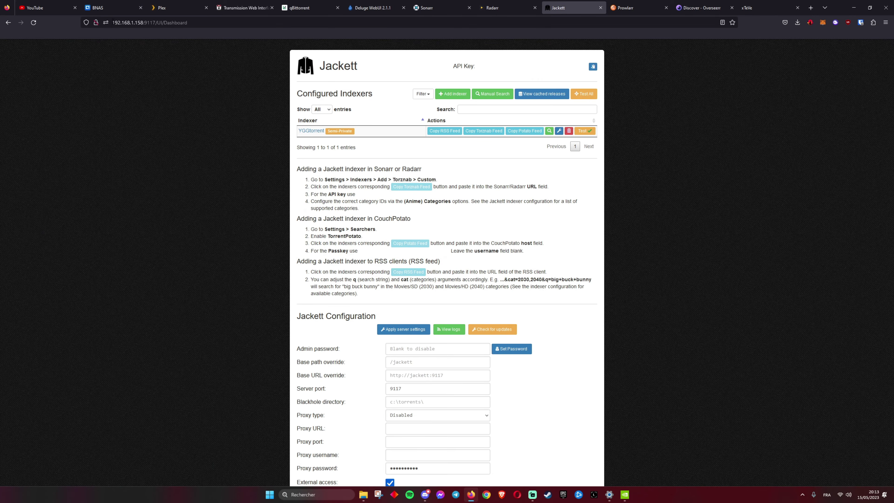
click(112, 22)
click(206, 22)
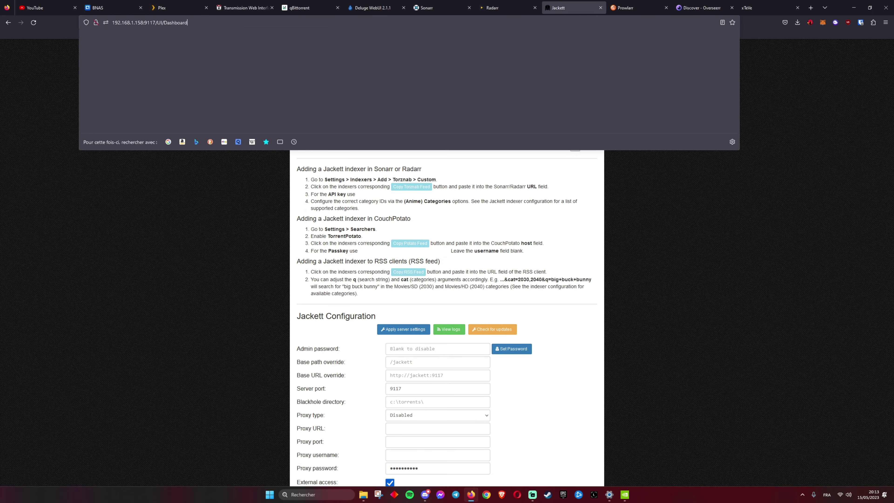
click(197, 259)
- Write the example domain overseerr.exemple.com in Overseerr's address field without loading it, and return to Container Station on the NAS
click(701, 7)
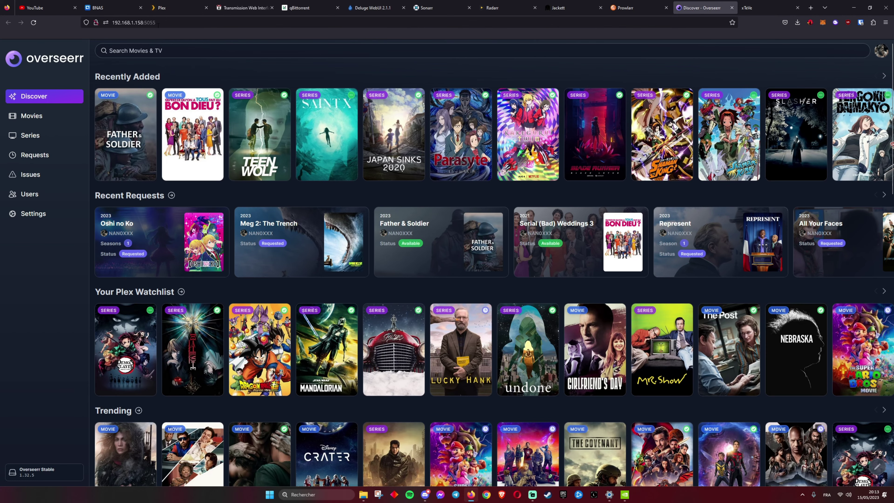
click(158, 24)
click(49, 308)
key(ctrl+l)
text(overseerr.exemple.com)
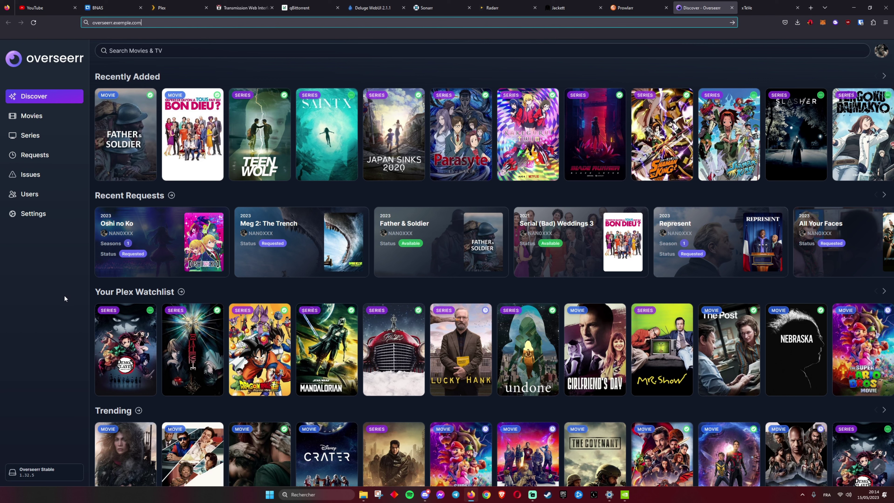
click(106, 8)
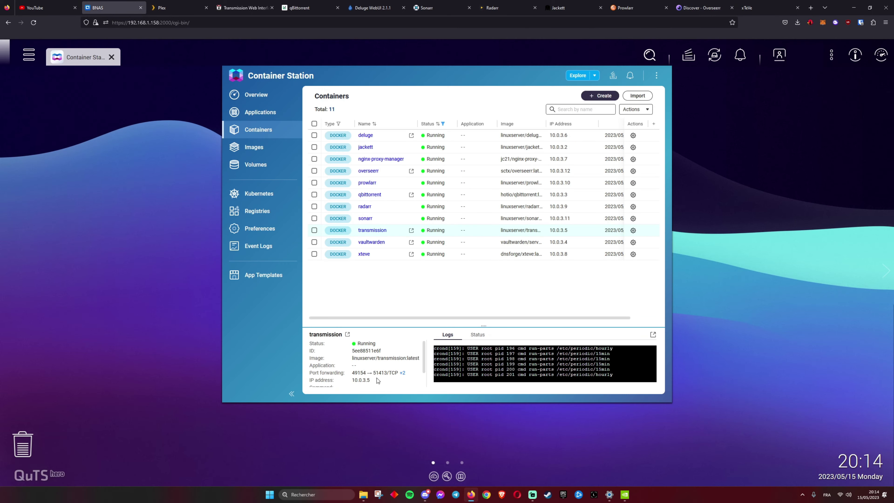